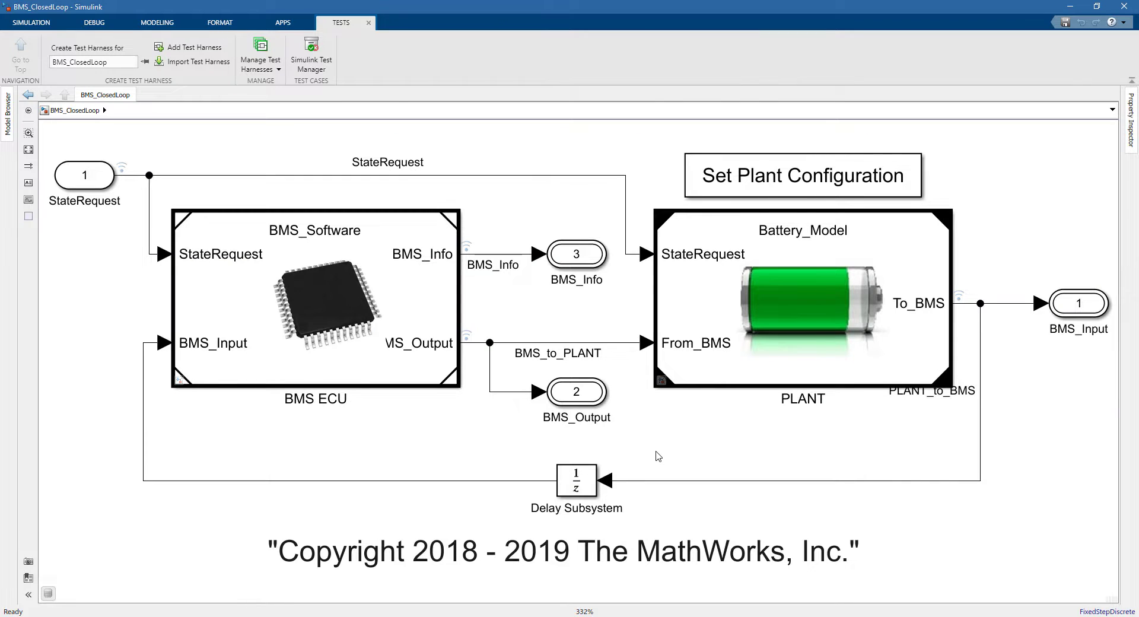
Open the PLANT subsystem from the top-level model
click(413, 360)
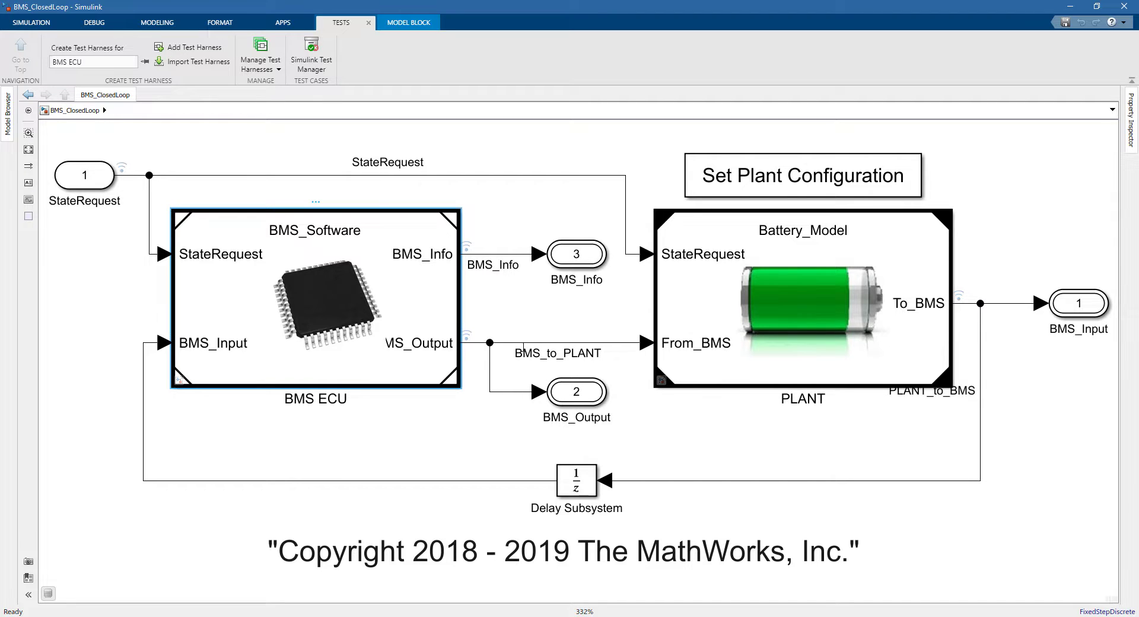
click(682, 342)
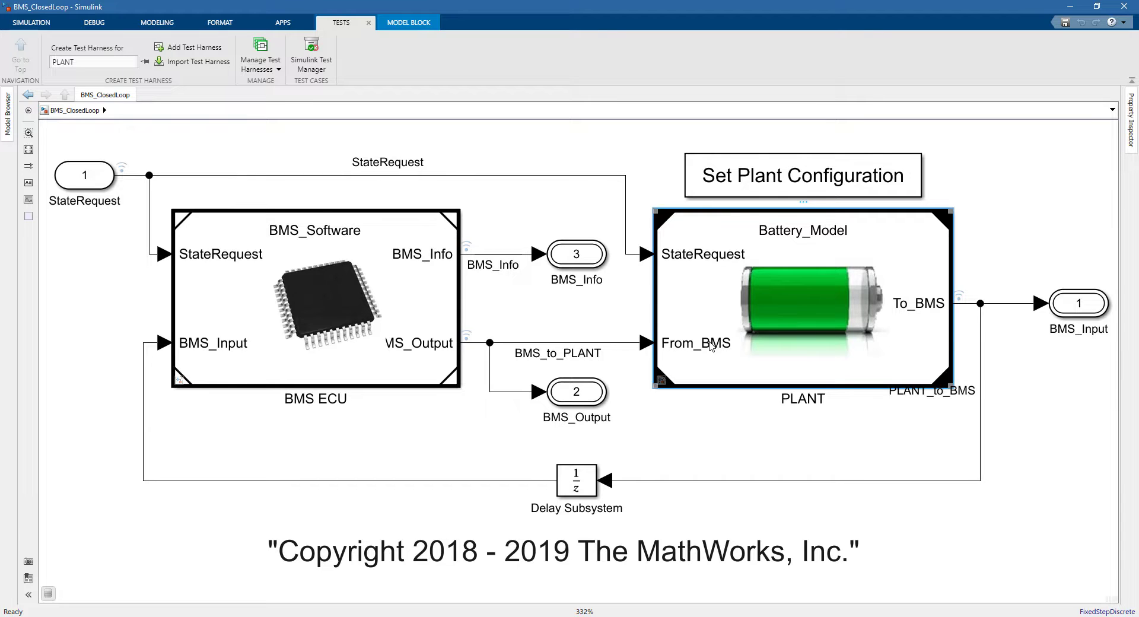
double_click(711, 346)
Highlight the Battery_Pack, PreChargeCircuit and Charger_Load blocks in turn
click(454, 233)
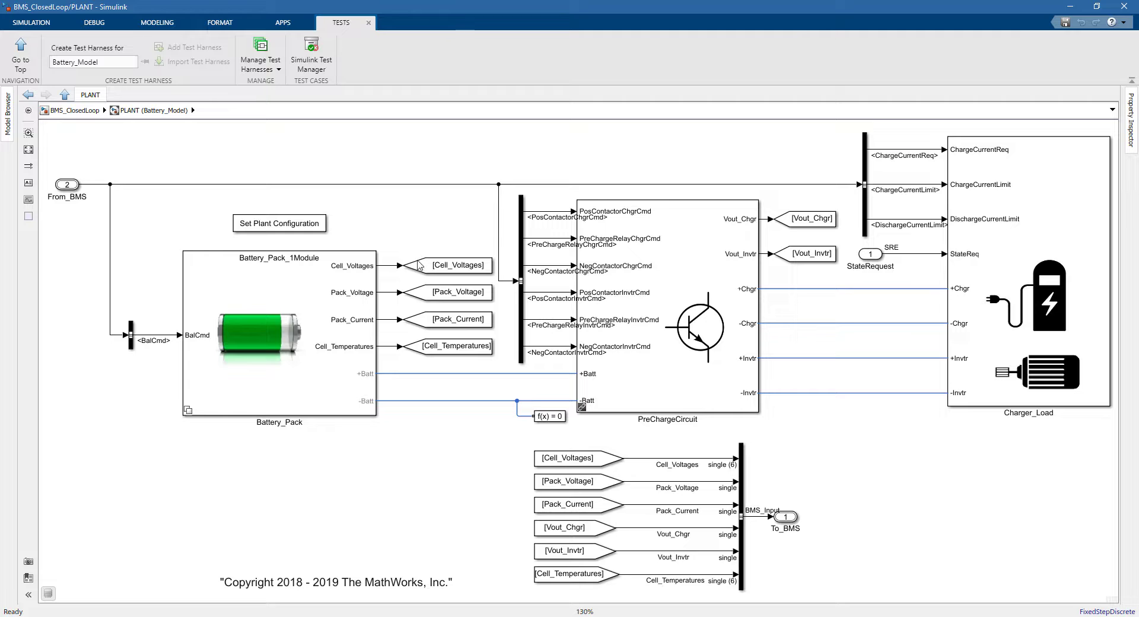
click(363, 313)
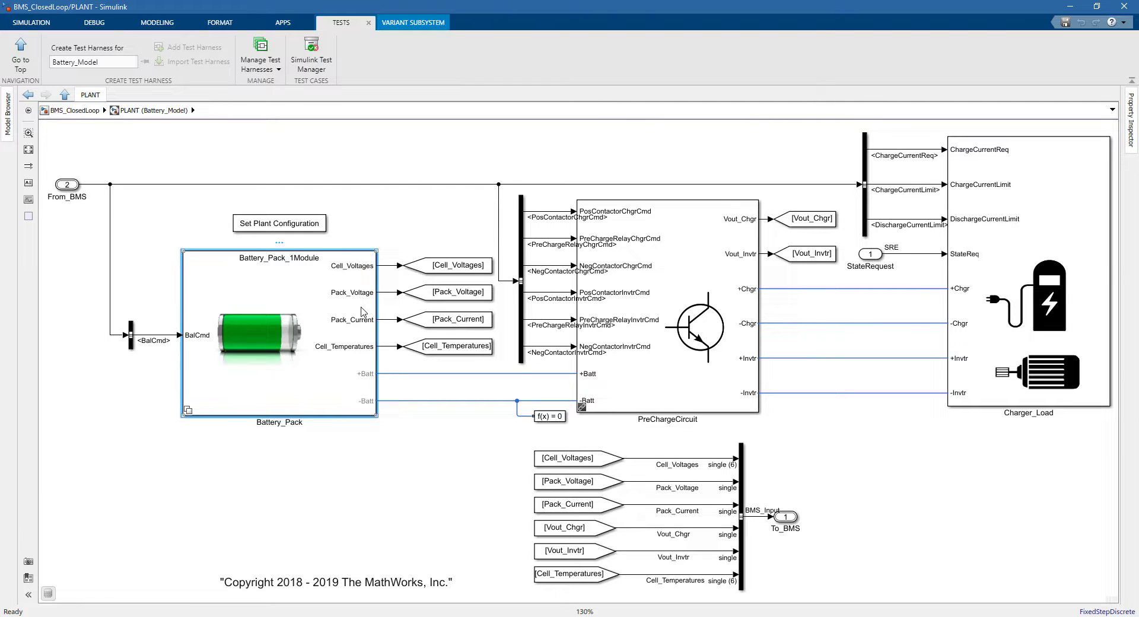
click(610, 319)
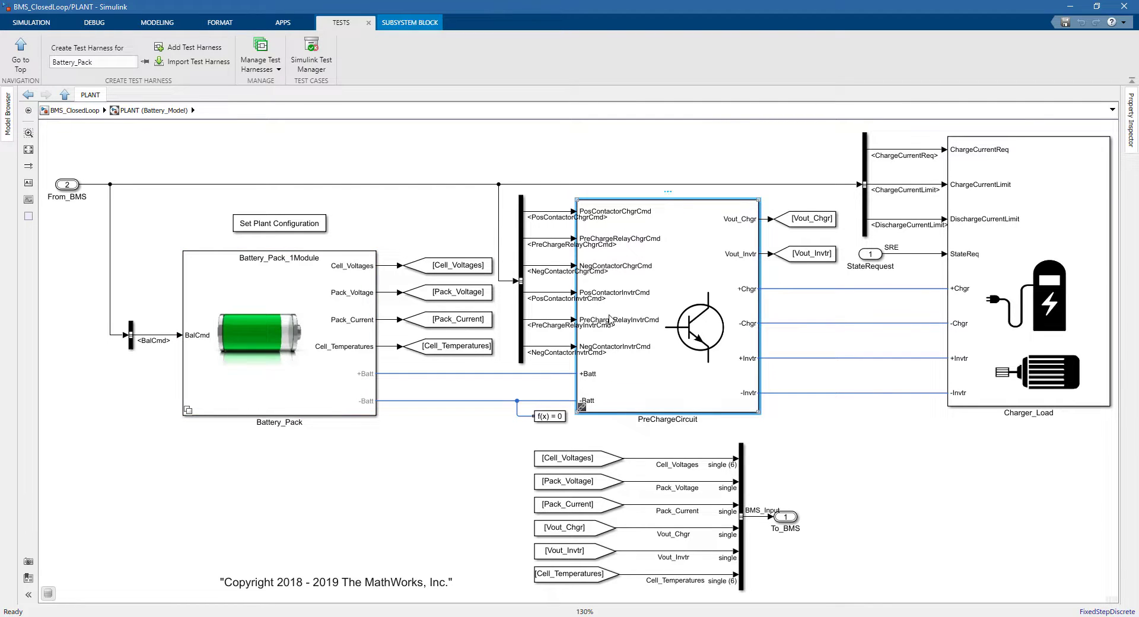
click(982, 335)
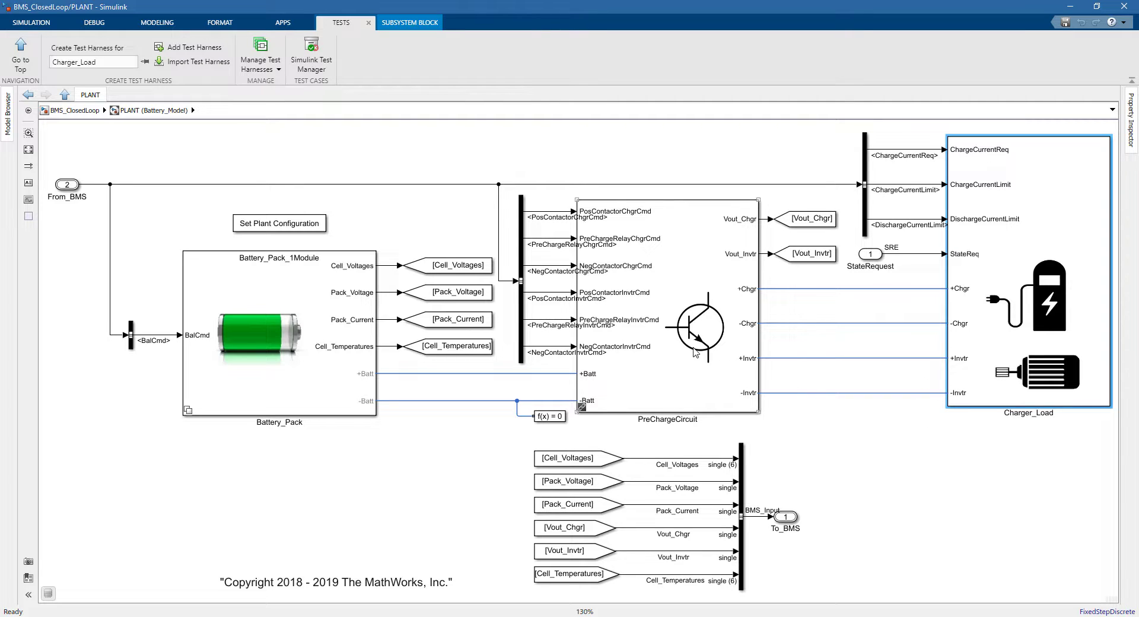
double_click(639, 342)
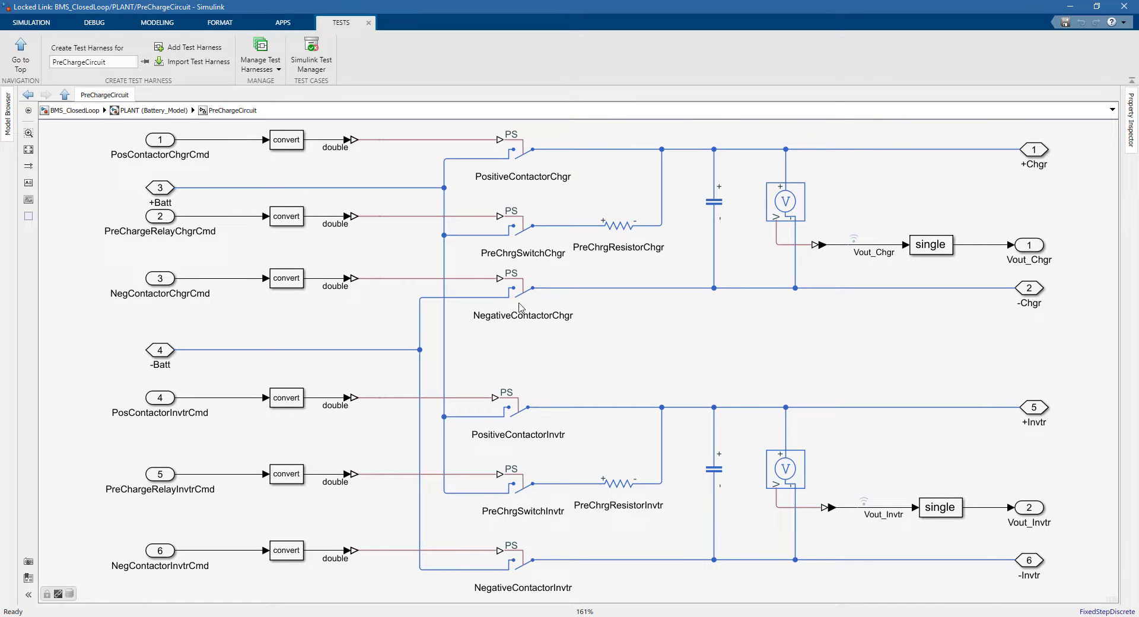
mouse_move(505, 550)
click(65, 95)
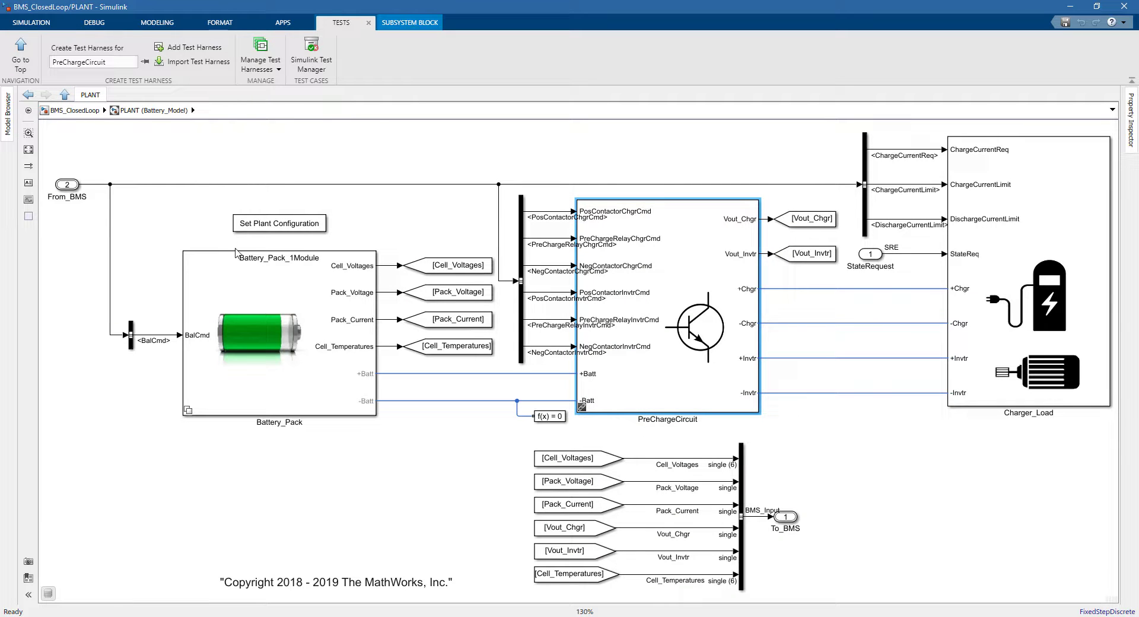
Open Battery_Pack_1Module, then the six-cell Cell_Module_1TC subsystem
double_click(254, 285)
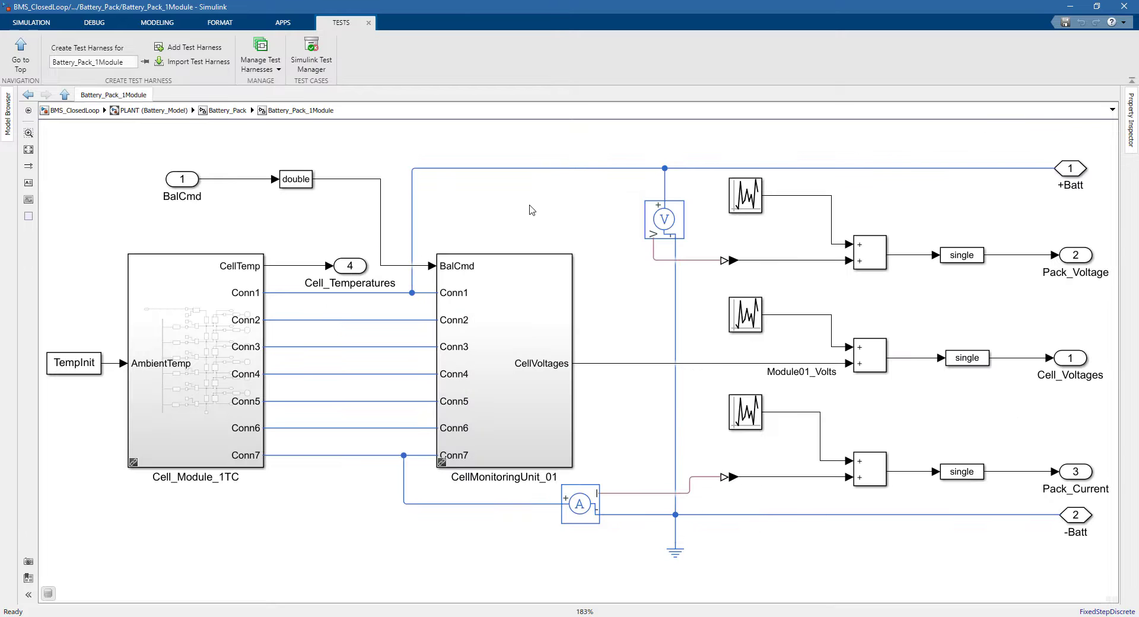
double_click(237, 282)
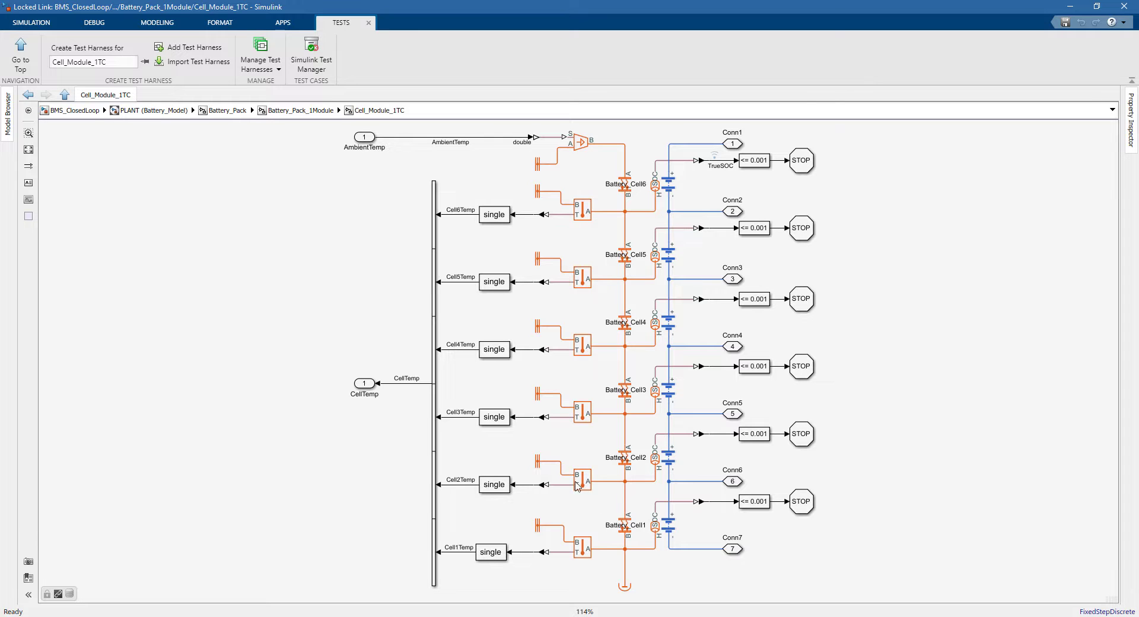
Go back up to Battery_Pack_1Module and open CellMonitoringUnit_01
click(64, 94)
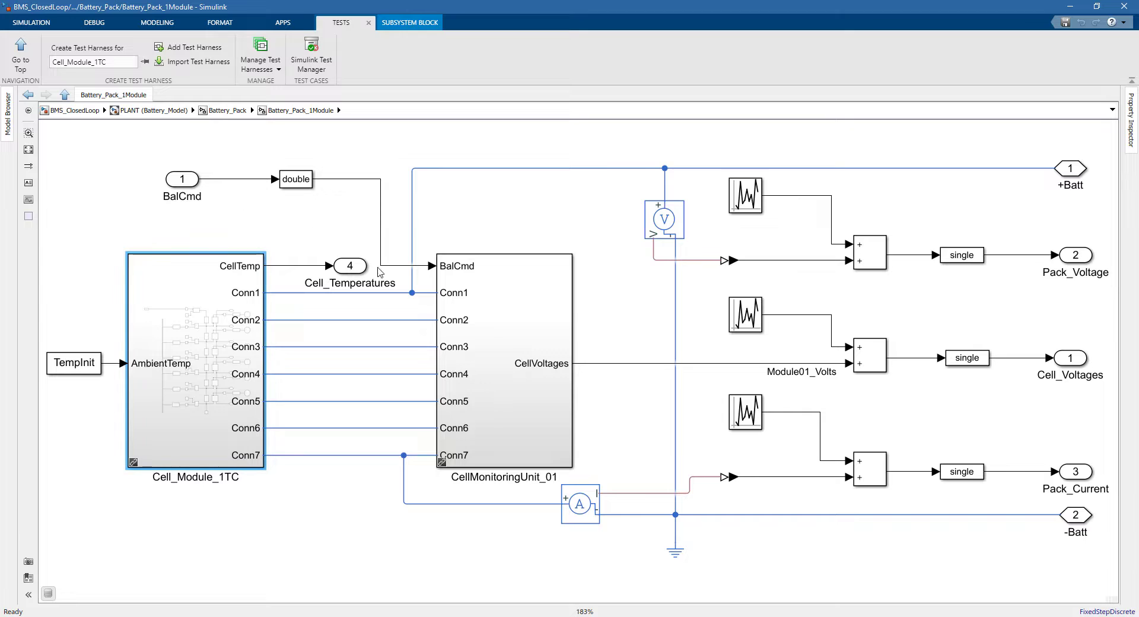
click(498, 331)
double_click(498, 331)
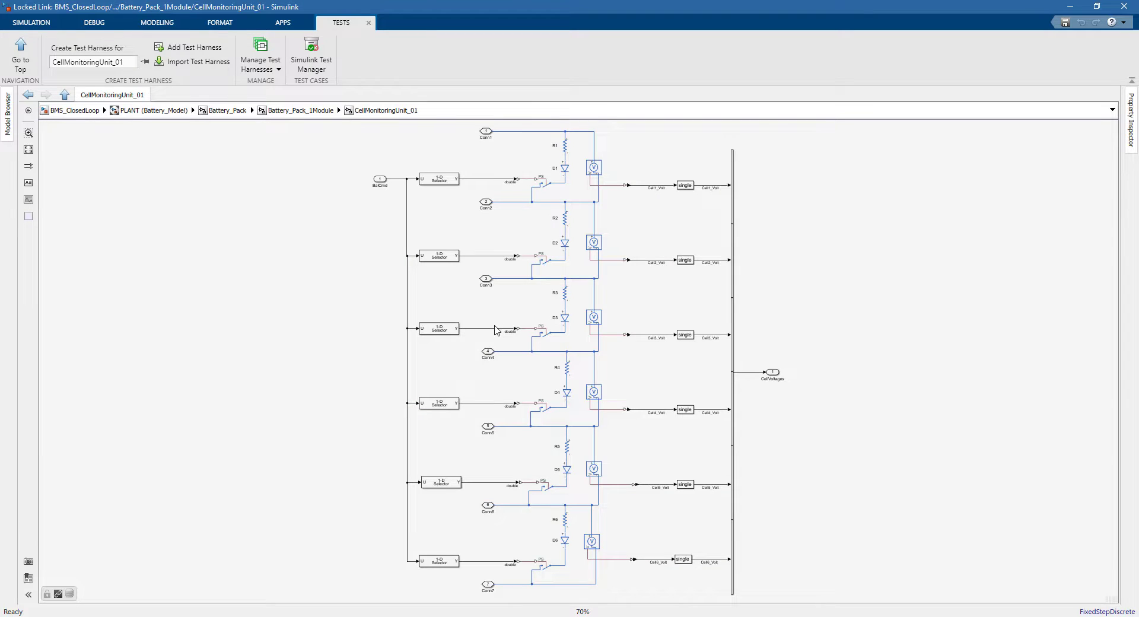
Inspect the full cell-voltage monitoring diagram, then return to the top-level BMS_ClosedLoop model
scroll(497, 331, up, 1)
scroll(497, 331, up, 5)
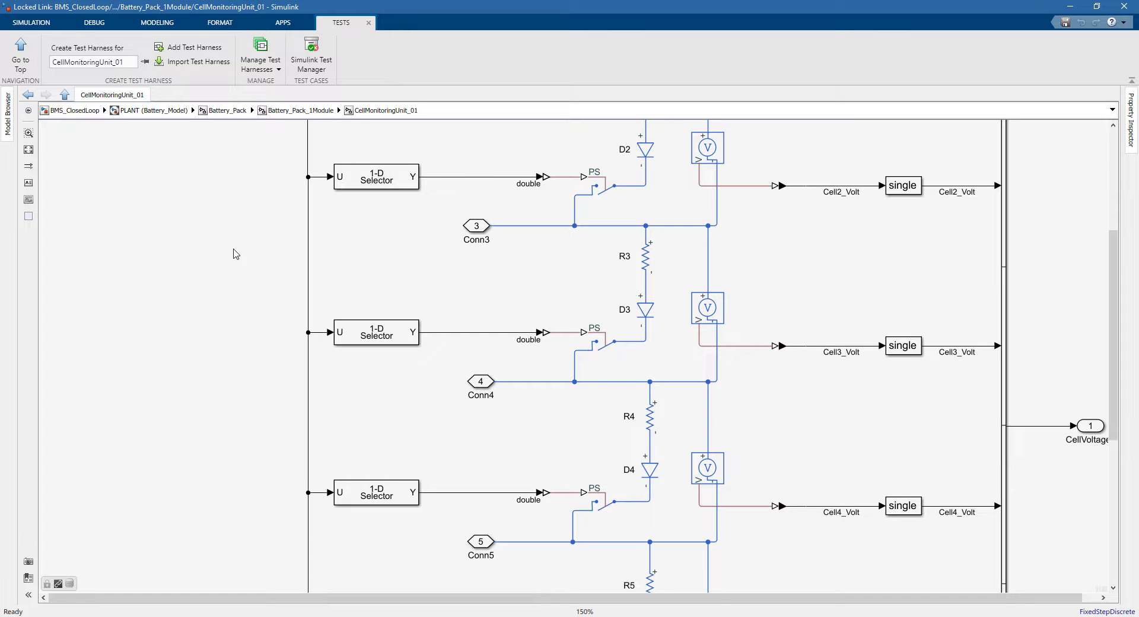
key(space)
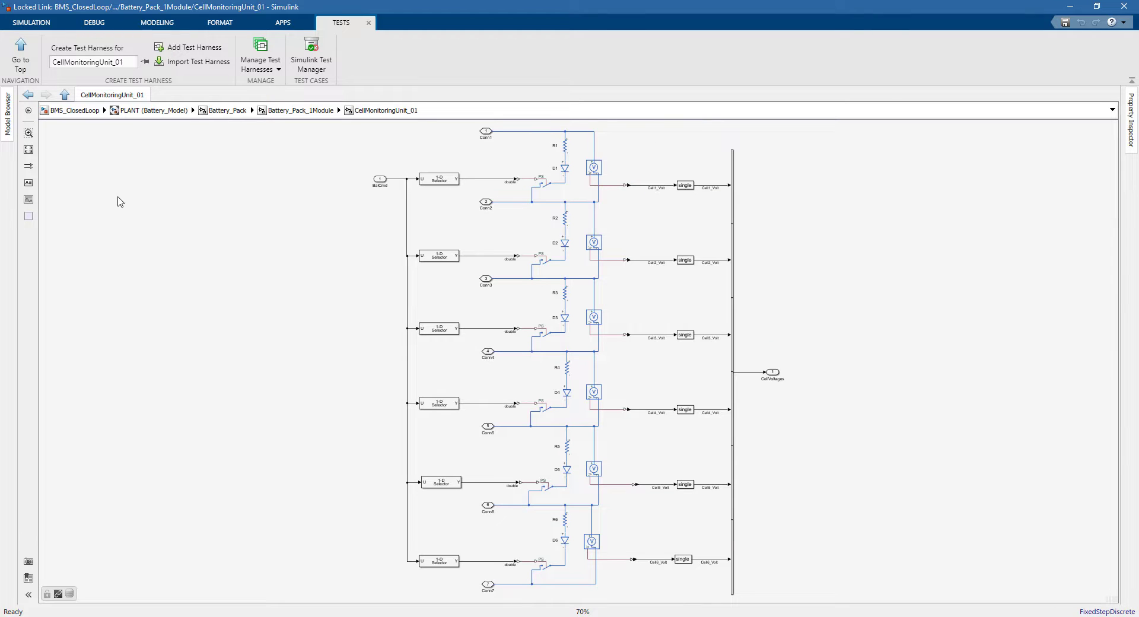
click(75, 117)
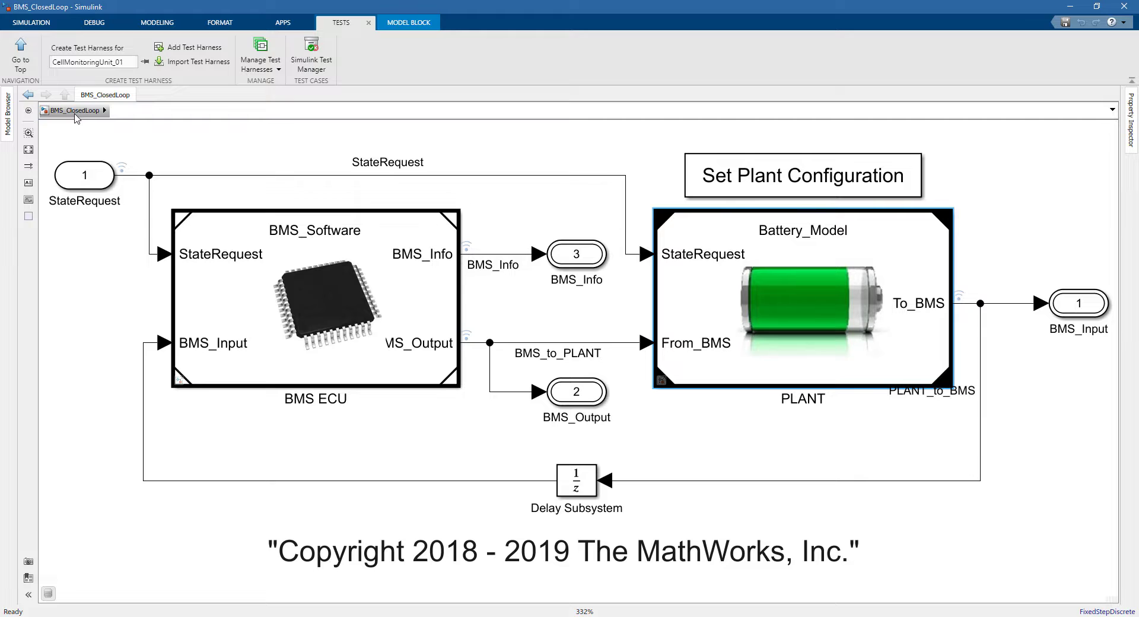
Open the BMS ECU and highlight Current_Power_Limits_Calc, Balancing_Logic, SOC_Estimation and State_Machine
click(257, 153)
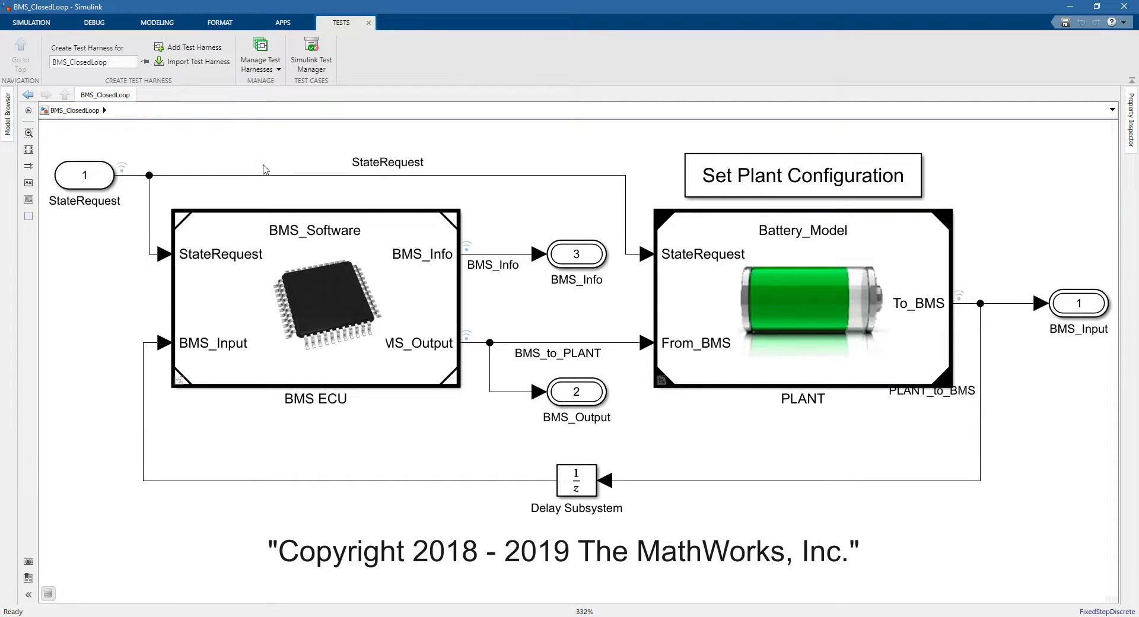
double_click(304, 288)
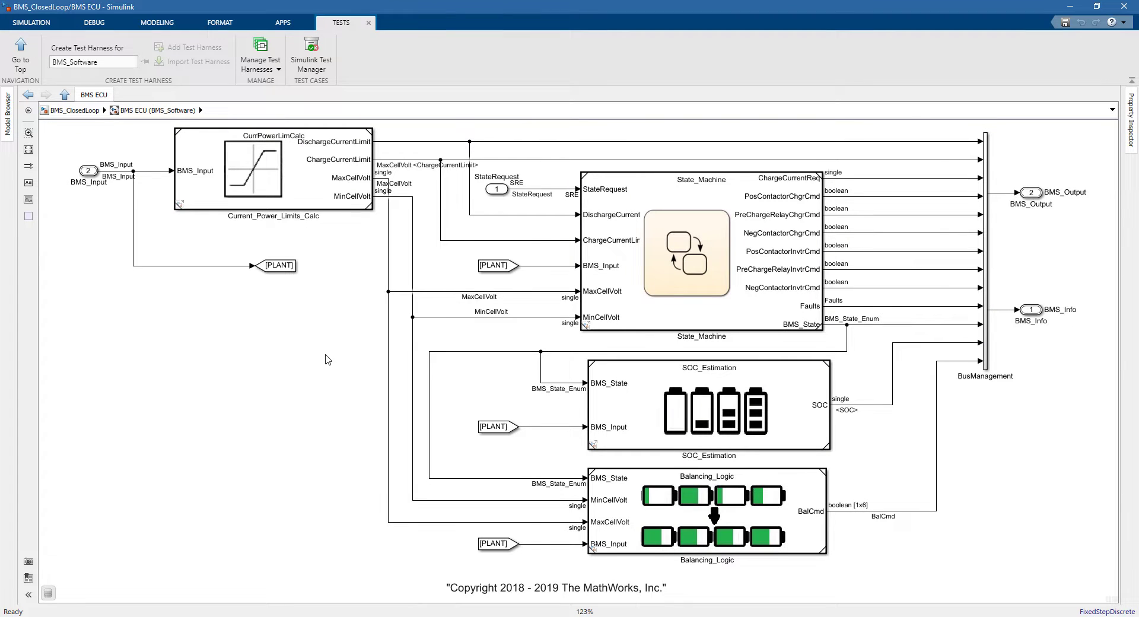
click(287, 184)
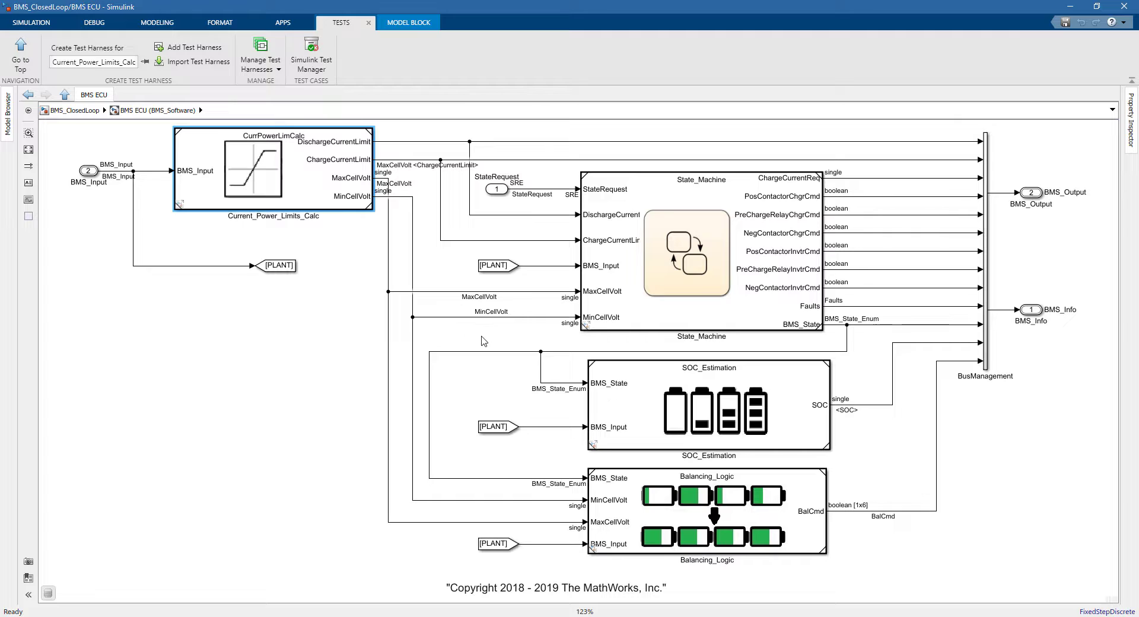
click(630, 490)
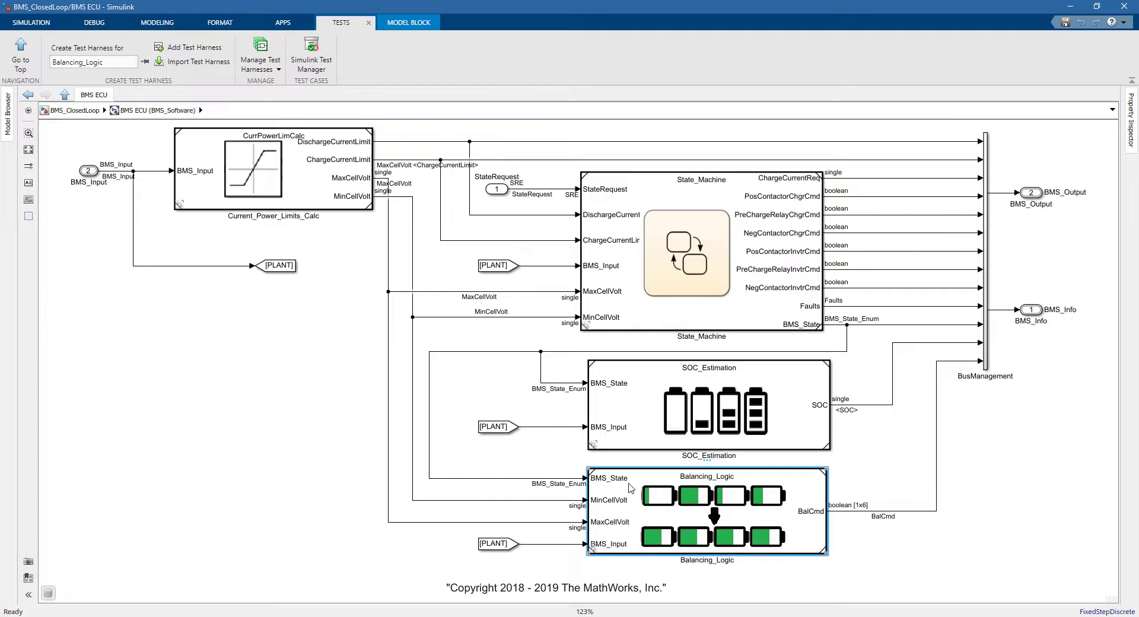
click(642, 399)
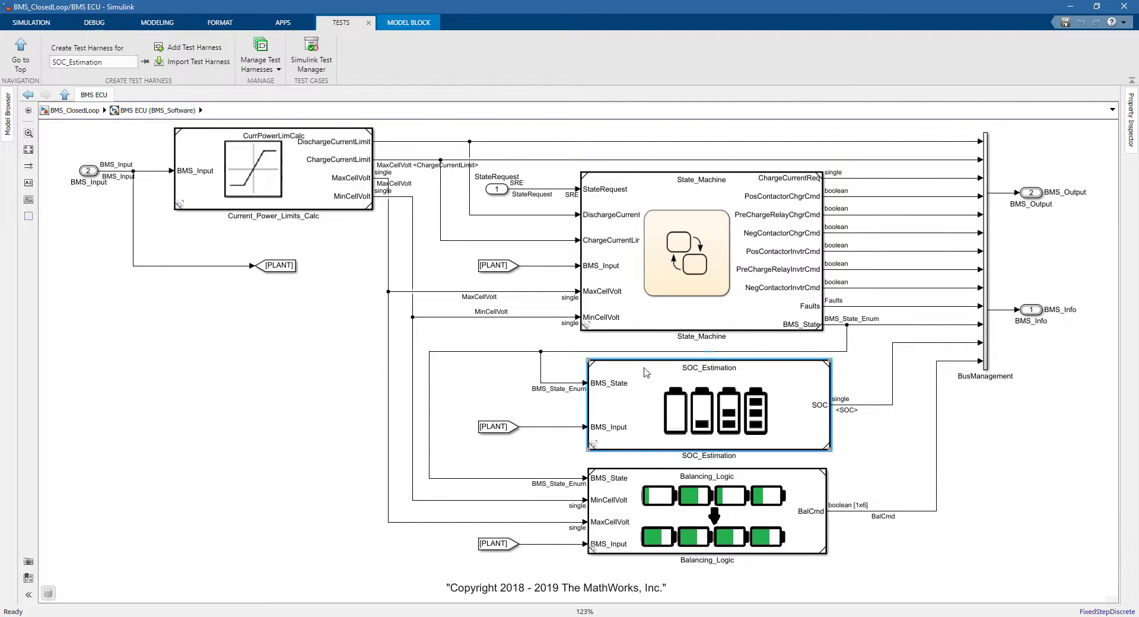
click(651, 256)
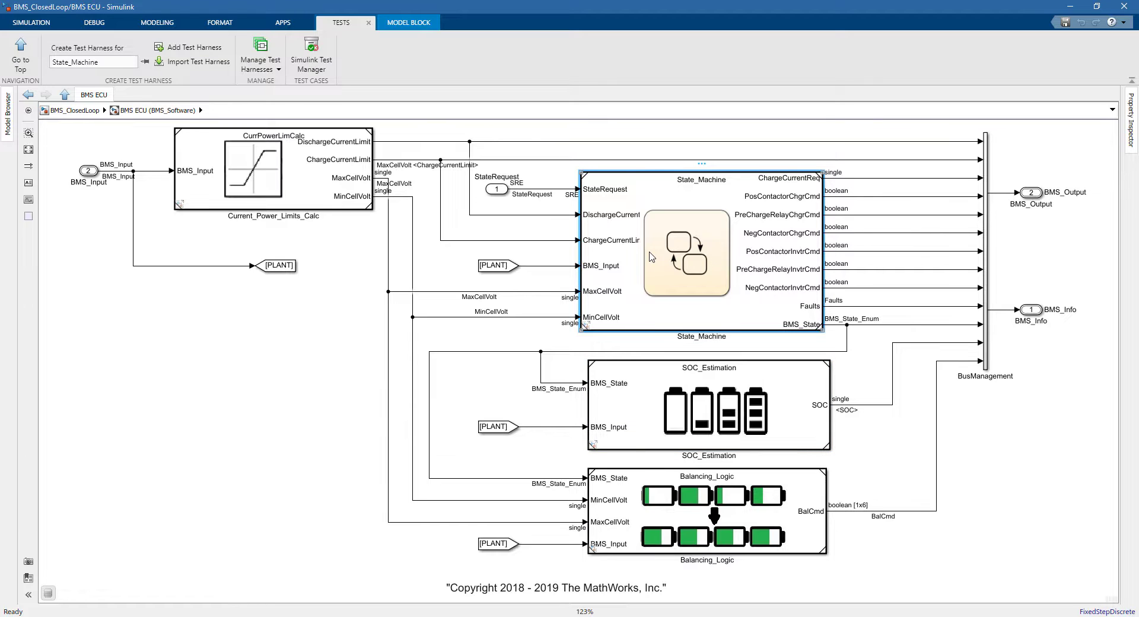
Open State_Machine and its Stateflow chart, zooming in on MainStateMachine and FaultMonitoring
double_click(651, 256)
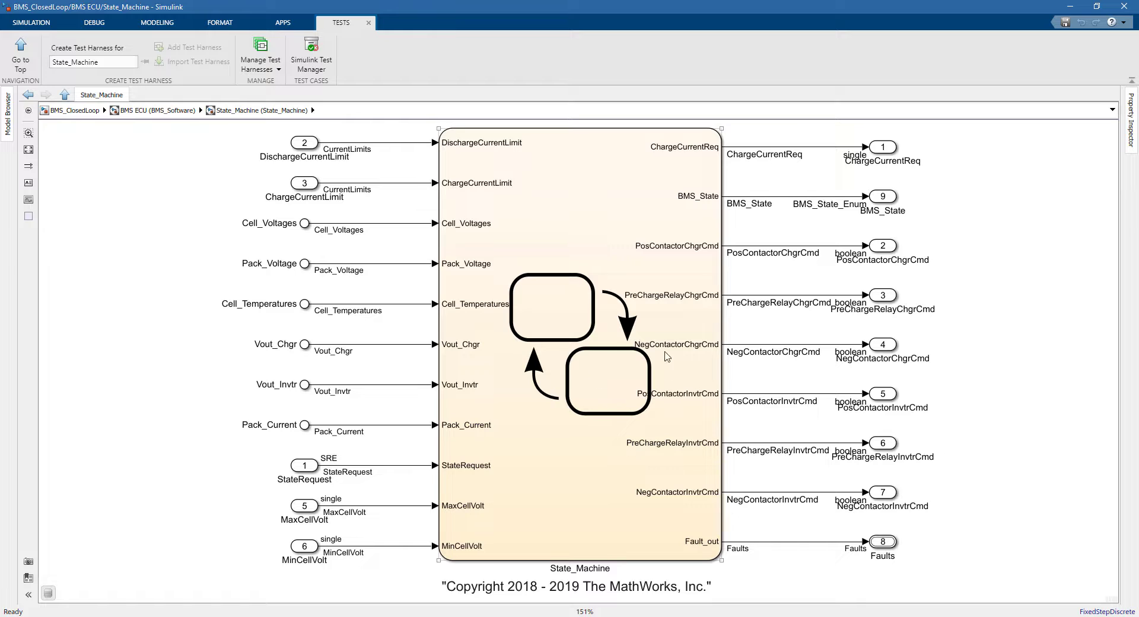
double_click(589, 267)
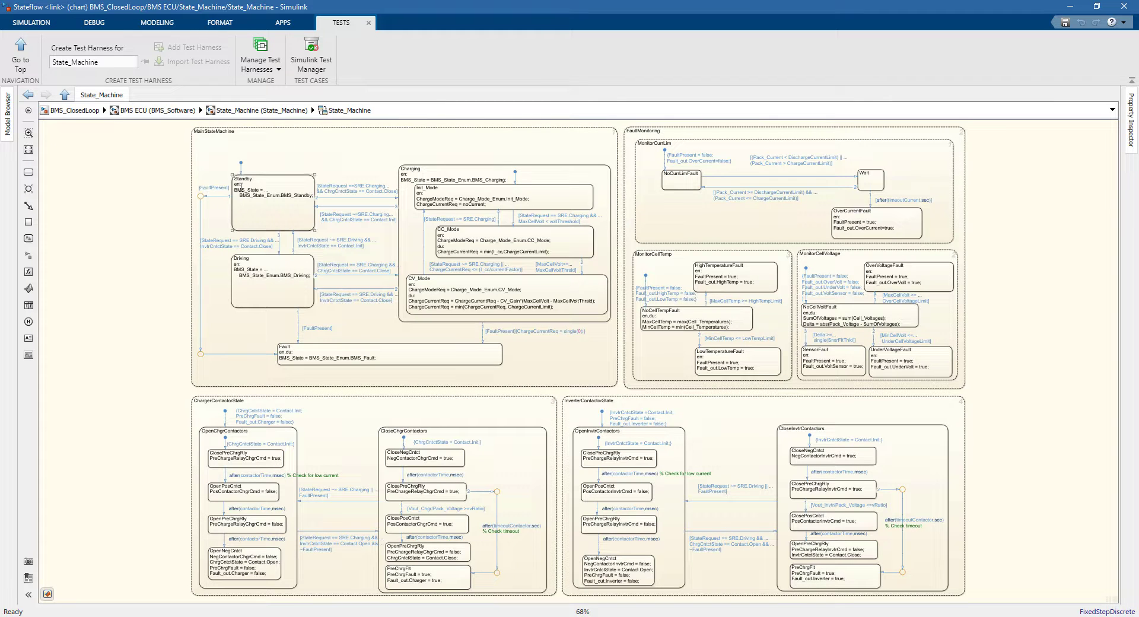
scroll(241, 187, up, 3)
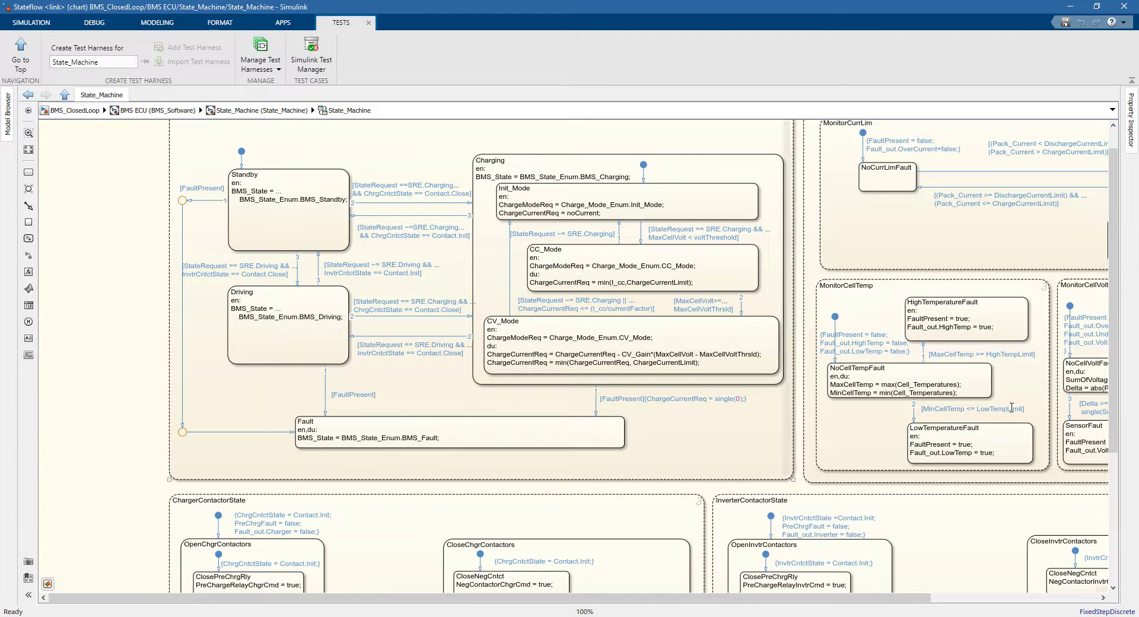
drag(1113, 410, 1113, 393)
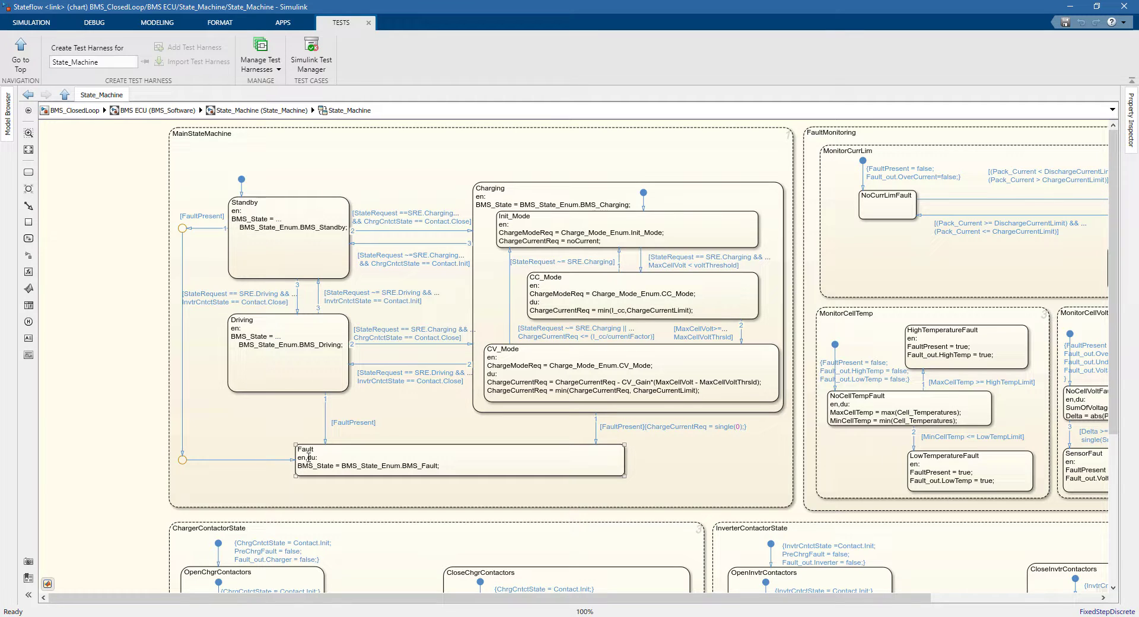
Review the InverterContactorState contactor logic, then navigate up through State_Machine to BMS_ClosedLoop
drag(335, 598, 547, 594)
scroll(742, 297, up, 1)
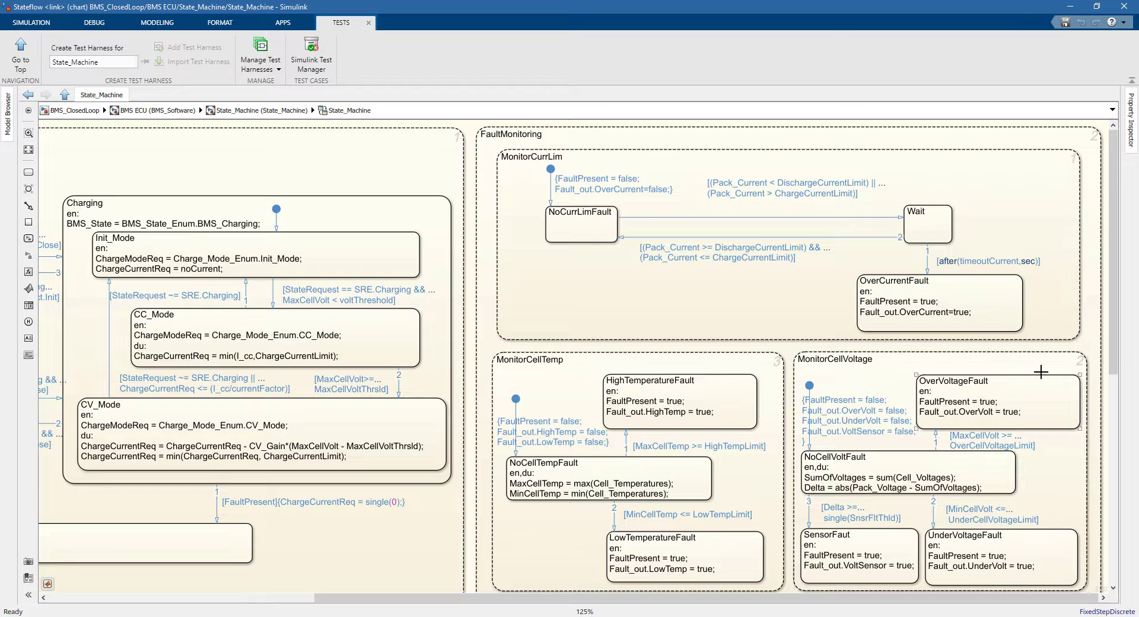
drag(1119, 354, 1129, 572)
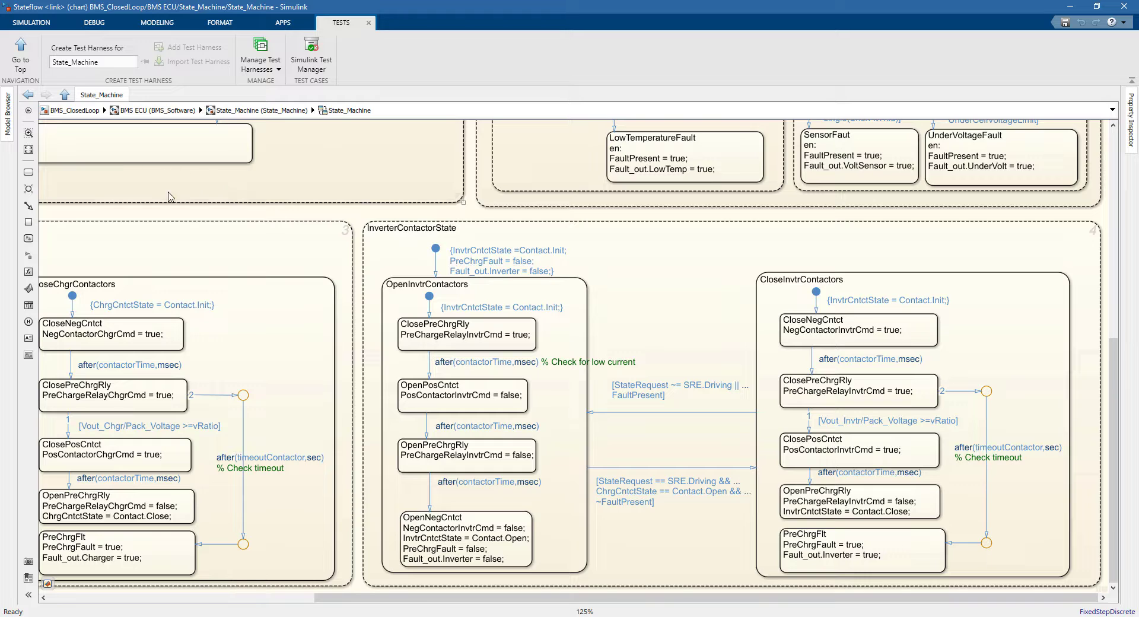
key(space)
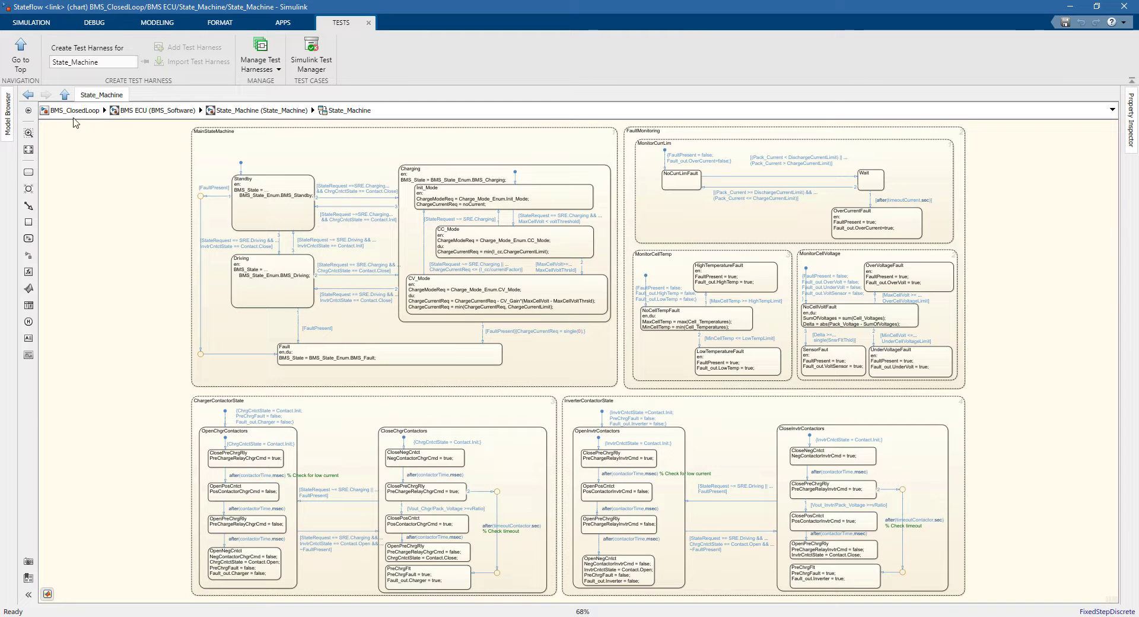
click(65, 95)
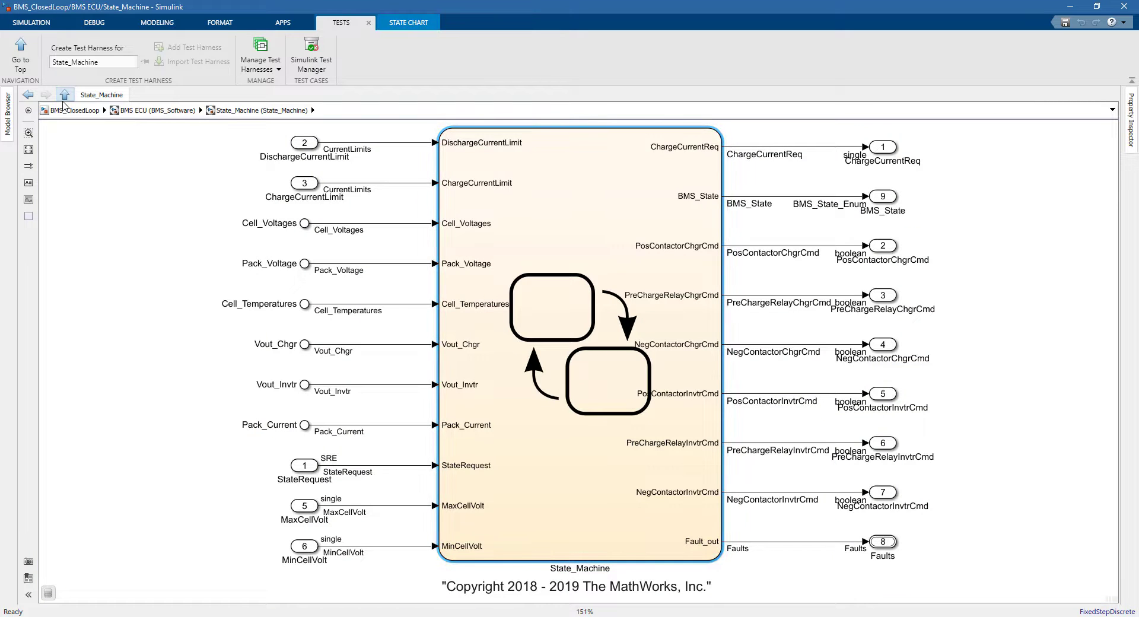
click(66, 111)
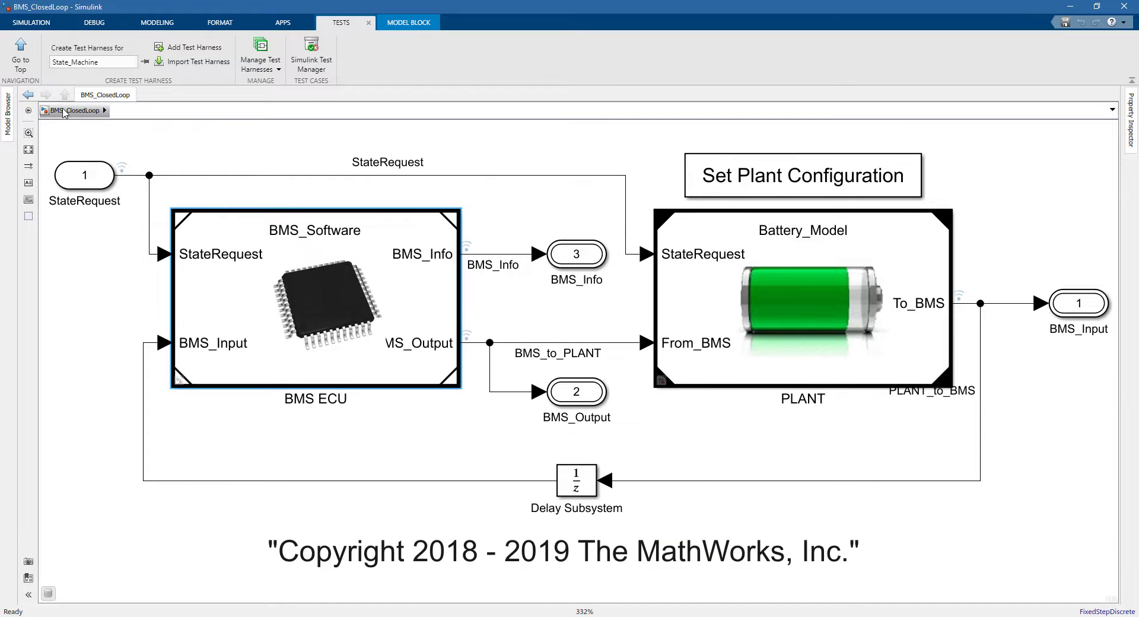